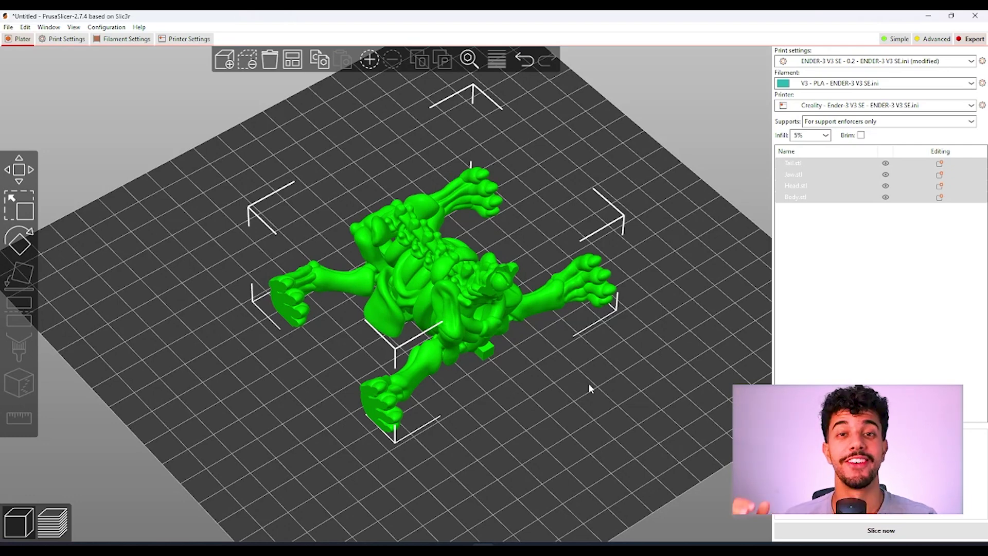
- Arrange the overlapping dog skeleton parts across the Ender-3 V3 SE bed
{"action": "left_click", "coordinate": [291, 60]}
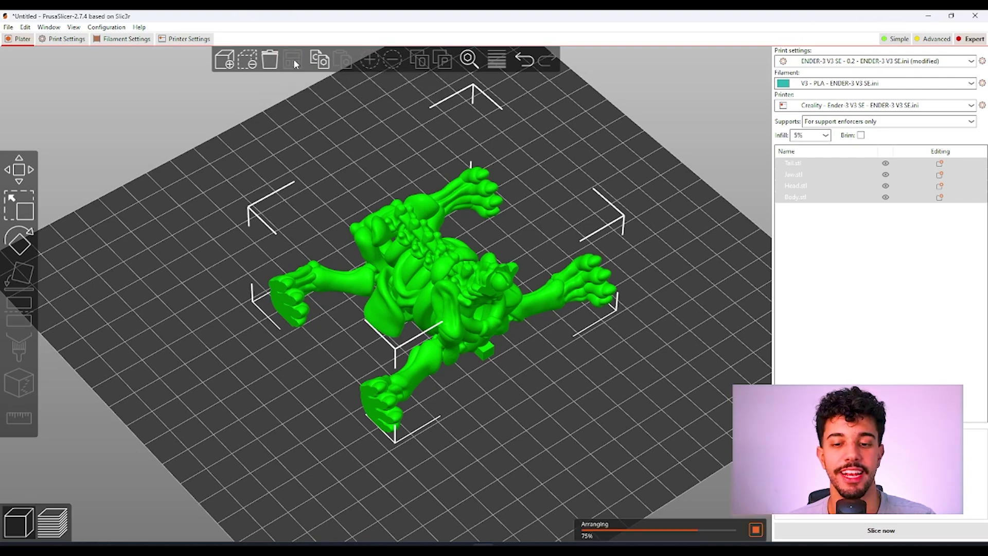
- Deselect everything, re-arrange the Body, Head, Jaw and Tail parts, and inspect the non-overlapping layout
{"action": "left_click", "coordinate": [632, 446]}
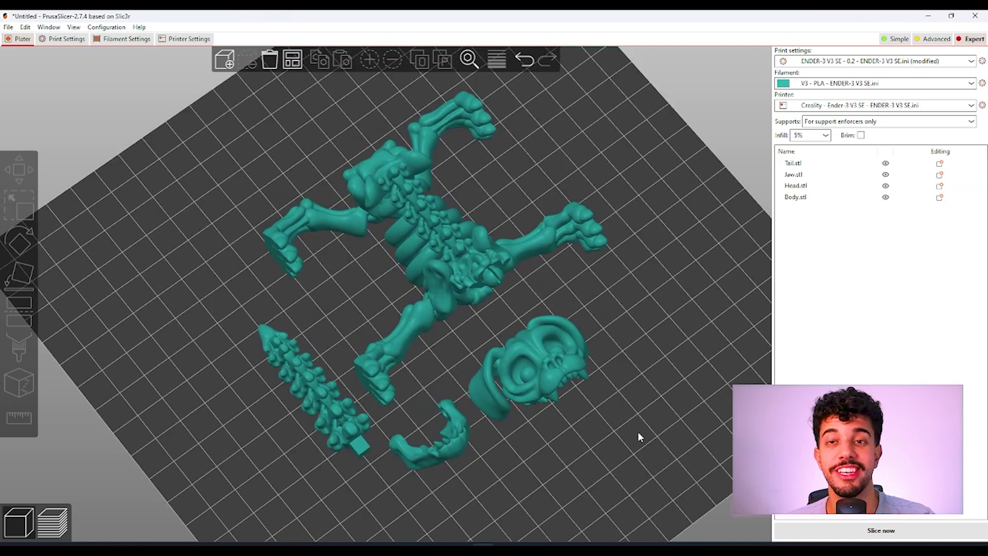
{"action": "key", "text": "a"}
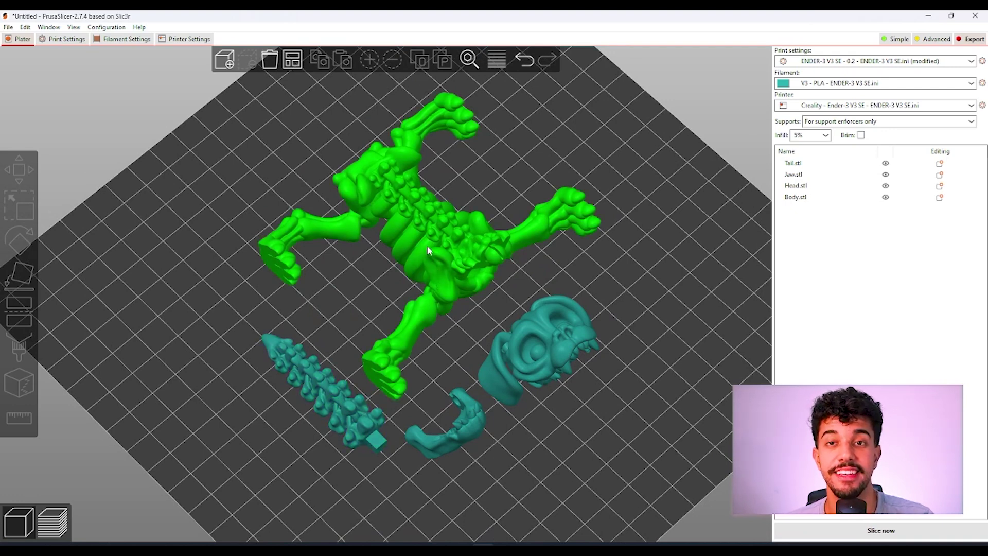
{"action": "left_click_drag", "start_coordinate": [427, 250], "coordinate": [627, 386]}
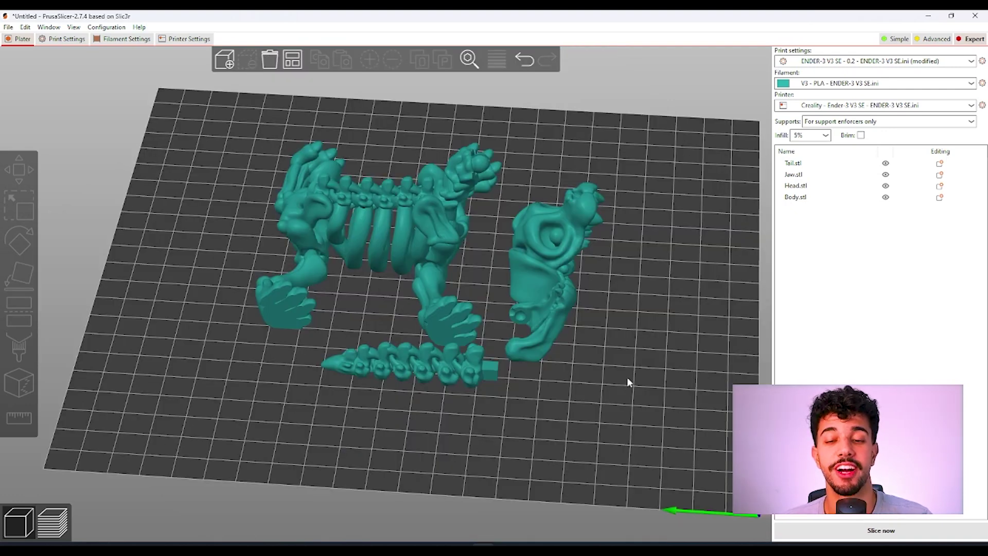
{"action": "left_click_drag", "start_coordinate": [627, 376], "coordinate": [609, 410]}
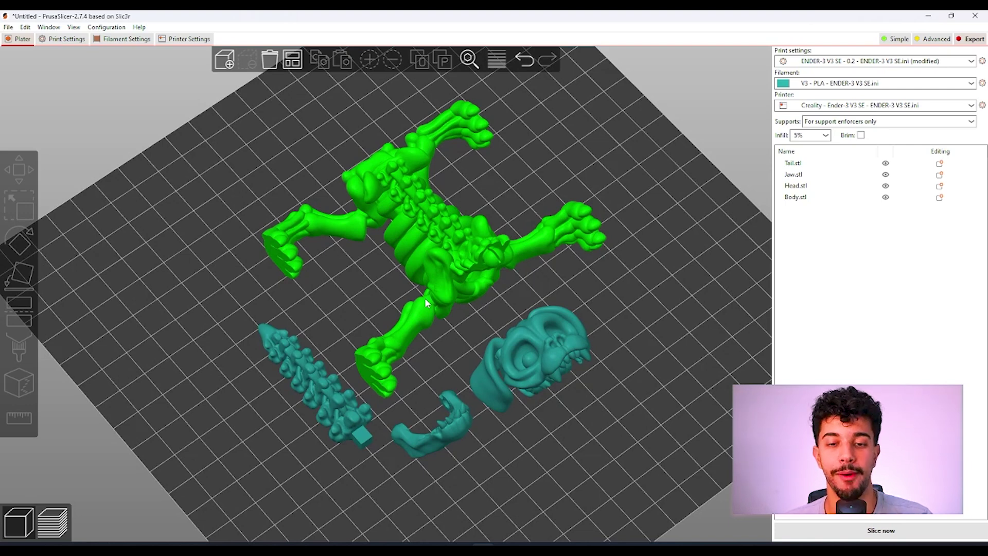
{"action": "left_click_drag", "start_coordinate": [564, 435], "coordinate": [574, 452]}
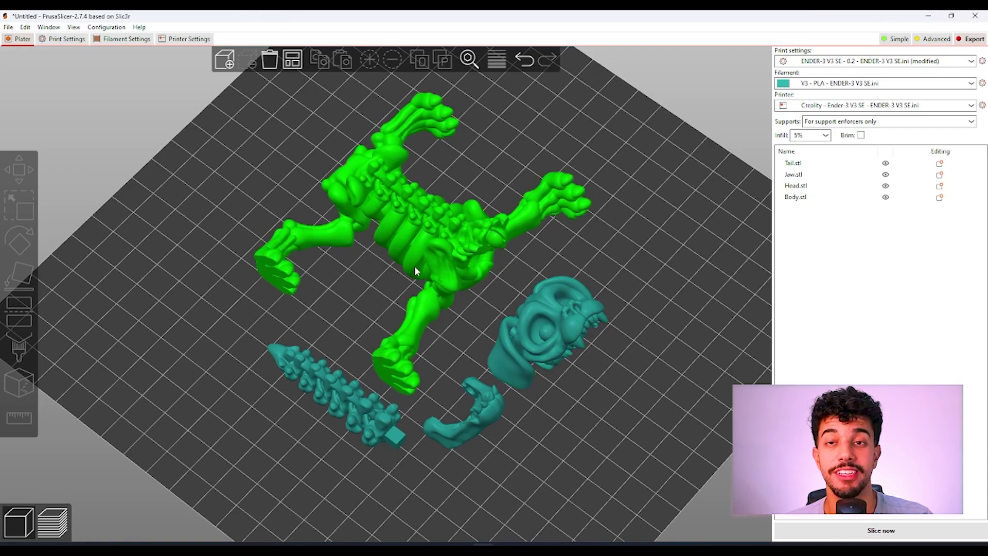
{"action": "left_click_drag", "start_coordinate": [588, 393], "coordinate": [613, 363]}
{"action": "left_click_drag", "start_coordinate": [613, 309], "coordinate": [573, 324]}
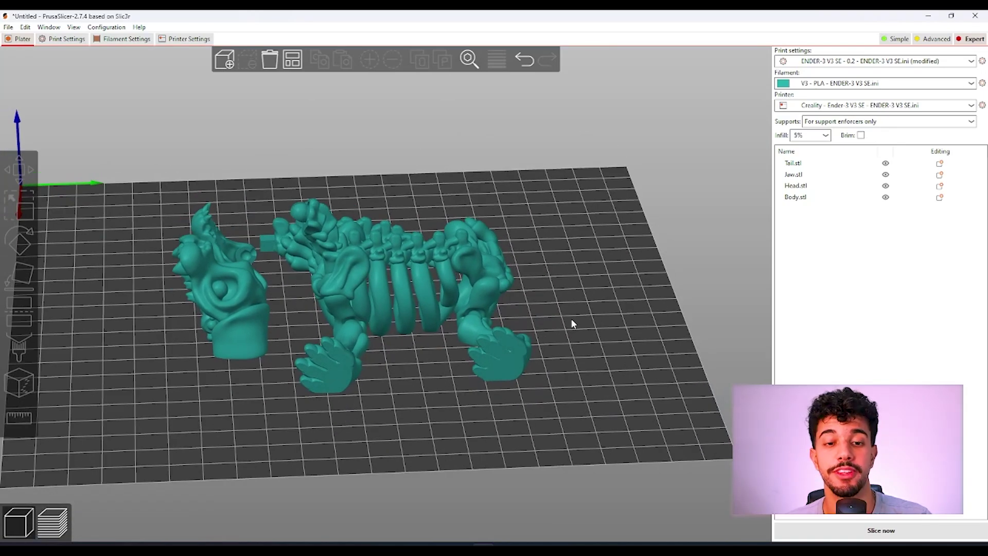
- Select and deselect the Body part to inspect it from a few angles
{"action": "left_click", "coordinate": [404, 286]}
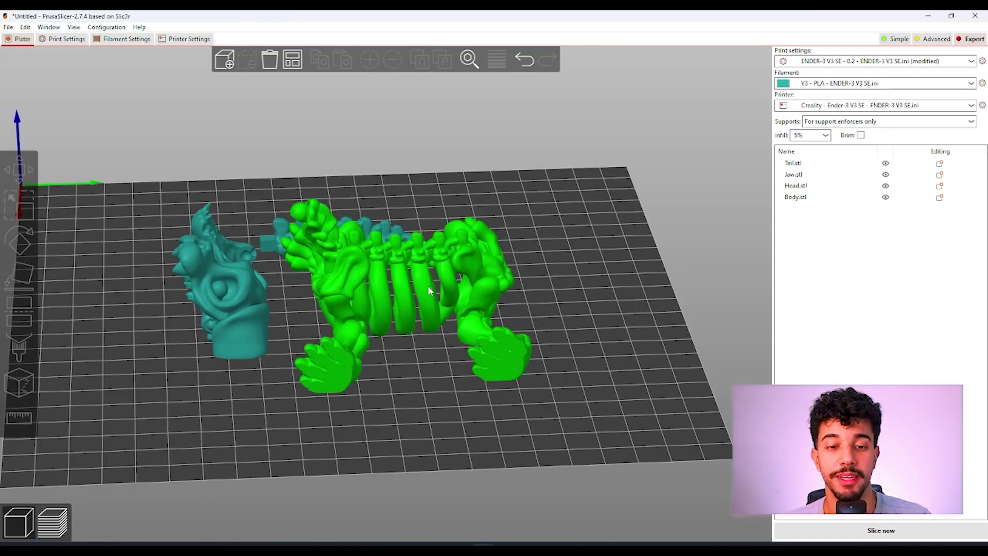
{"action": "key", "text": "Escape"}
{"action": "left_click", "coordinate": [409, 276]}
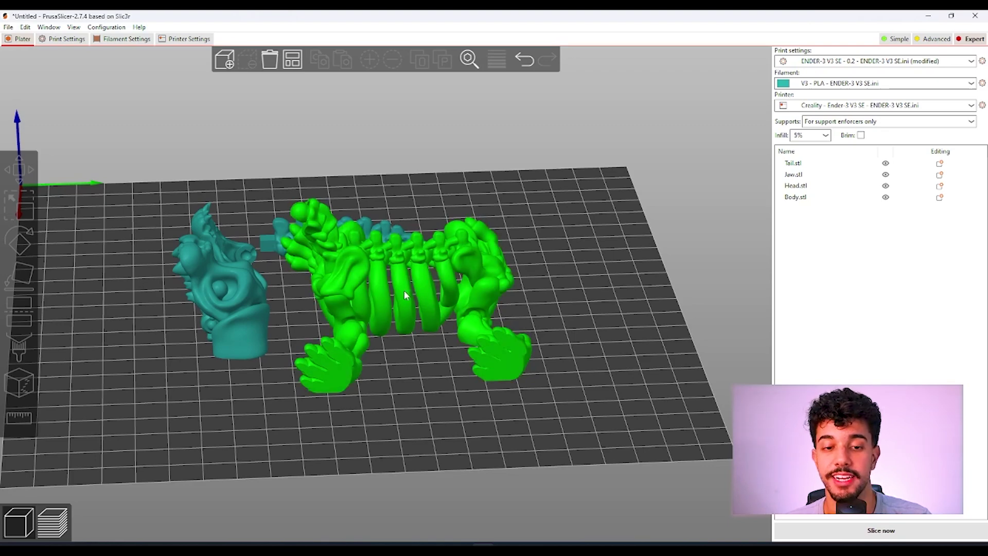
{"action": "left_click", "coordinate": [384, 379]}
{"action": "mouse_move", "coordinate": [384, 379]}
{"action": "left_mouse_down"}
{"action": "mouse_move", "coordinate": [398, 390]}
{"action": "mouse_move", "coordinate": [397, 366]}
{"action": "left_mouse_up"}
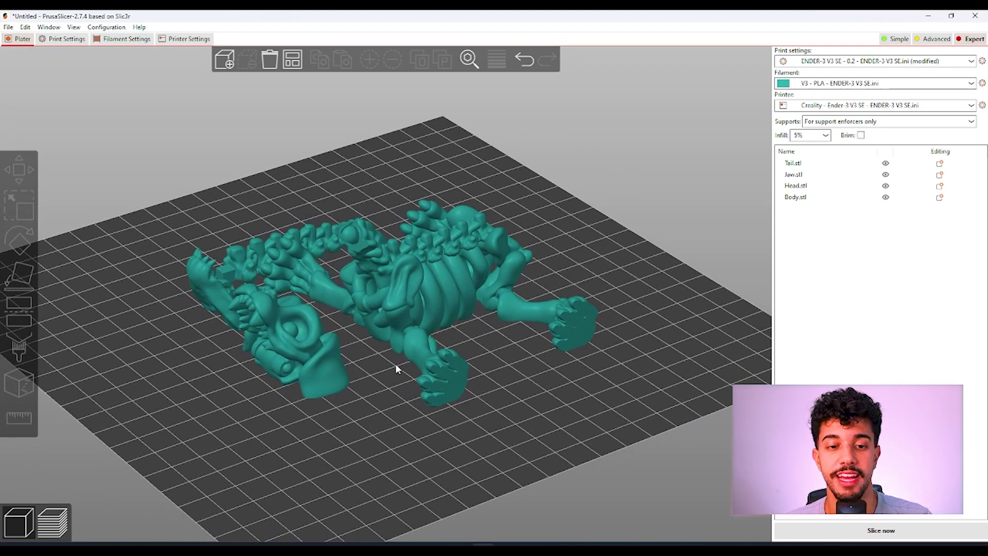
{"action": "left_click", "coordinate": [359, 231]}
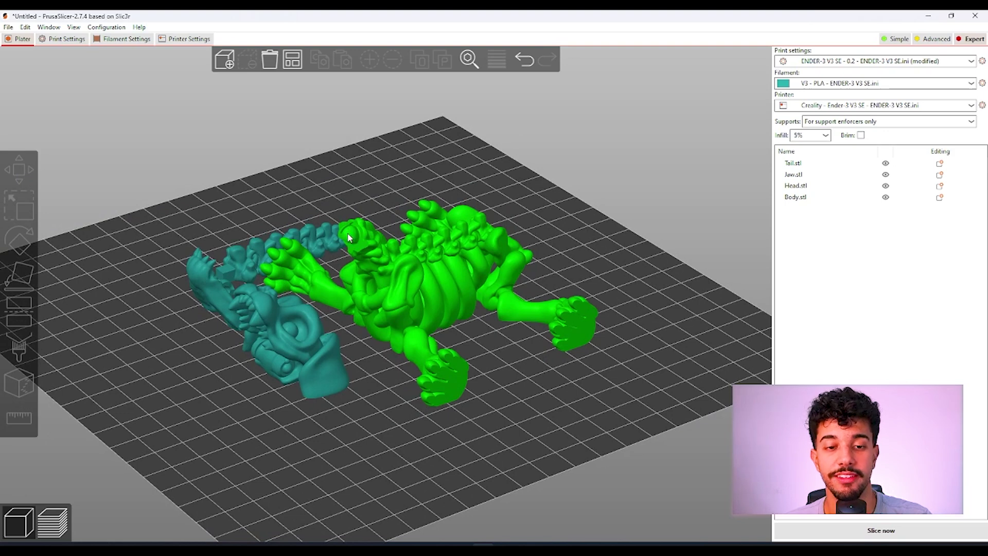
{"action": "key", "text": "Escape"}
- Inspect the Head and Body parts, re-arrange all parts with rotations, and show Print Settings
{"action": "left_click", "coordinate": [323, 315]}
{"action": "left_click", "coordinate": [351, 248]}
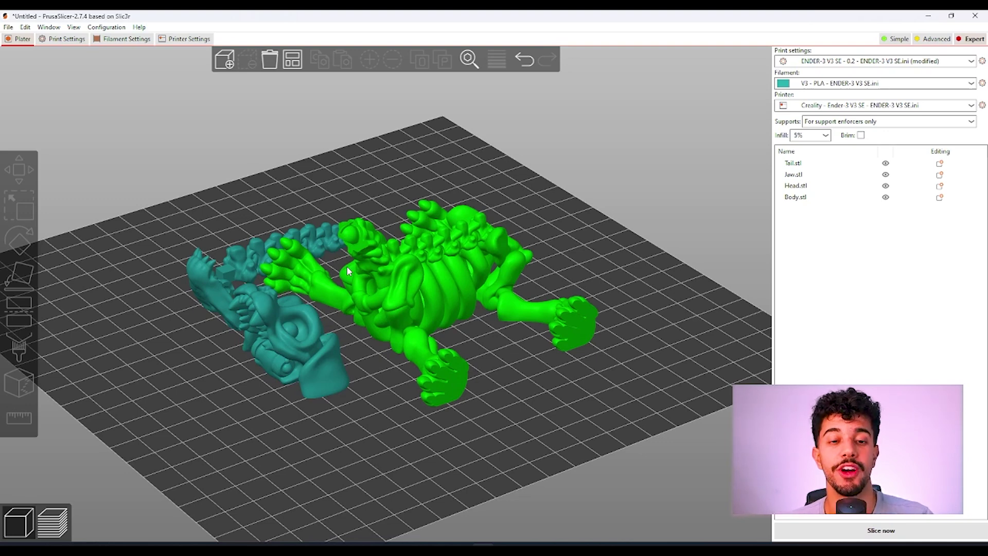
{"action": "left_click", "coordinate": [382, 426]}
{"action": "left_click_drag", "start_coordinate": [382, 427], "coordinate": [386, 427]}
{"action": "left_click", "coordinate": [306, 350]}
{"action": "left_click", "coordinate": [340, 287]}
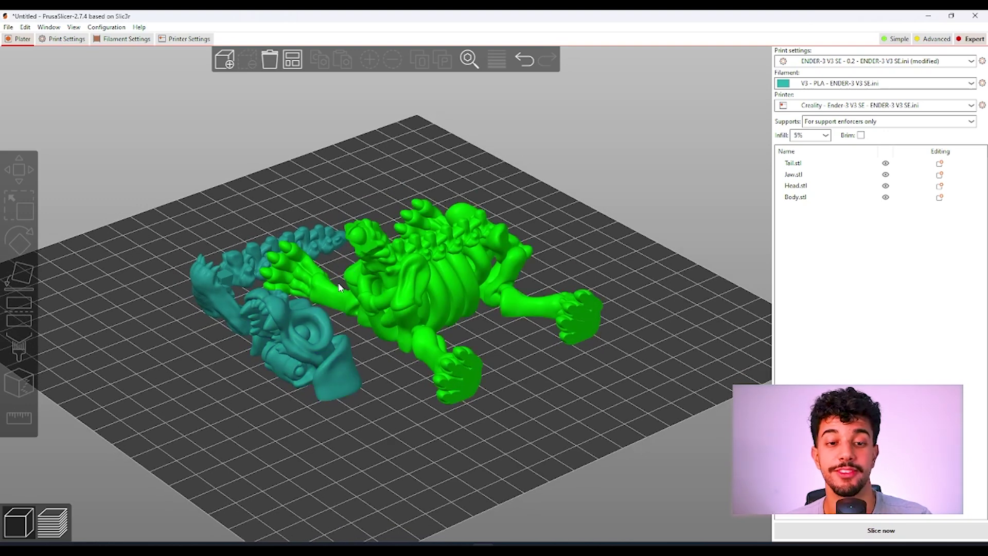
{"action": "key", "text": "a"}
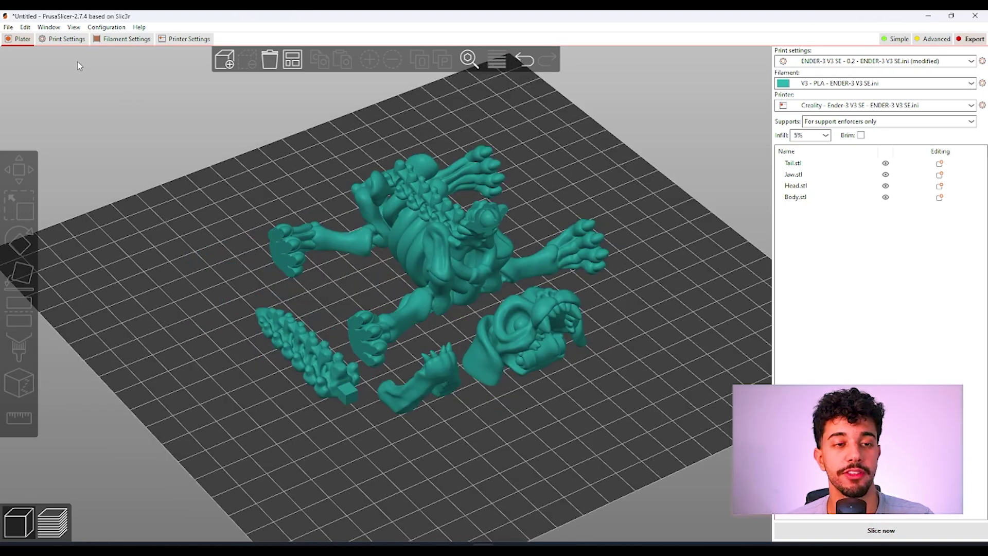
{"action": "left_click", "coordinate": [66, 38]}
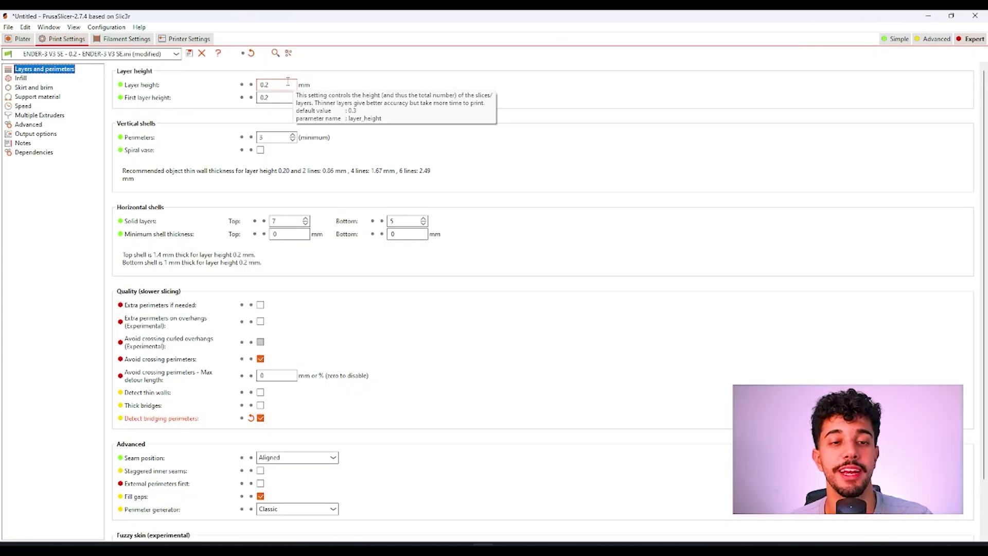
- Change the layer height from 0.2 mm to 0.16 mm, keeping first layer height at 0.2 mm
{"action": "left_click", "coordinate": [286, 83]}
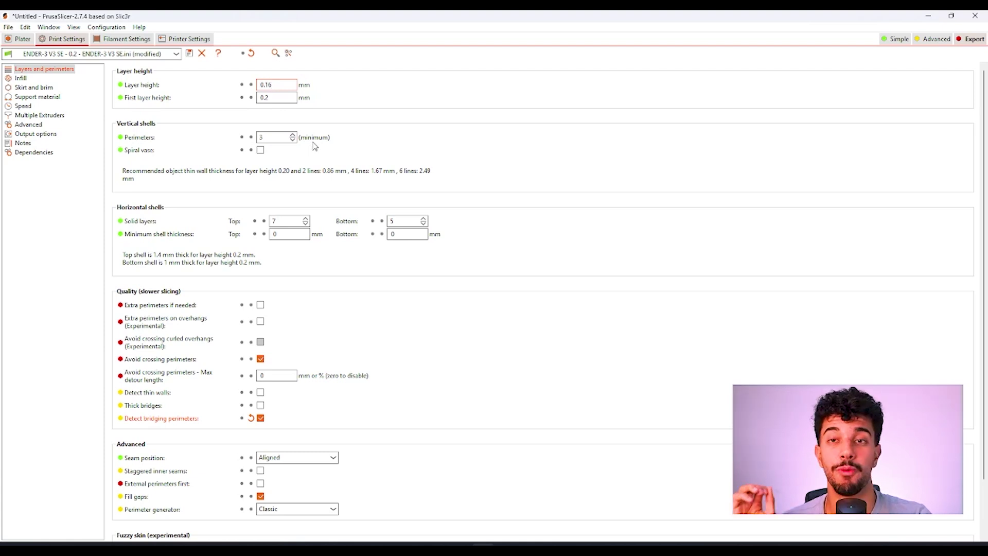
{"action": "mouse_move", "coordinate": [153, 143]}
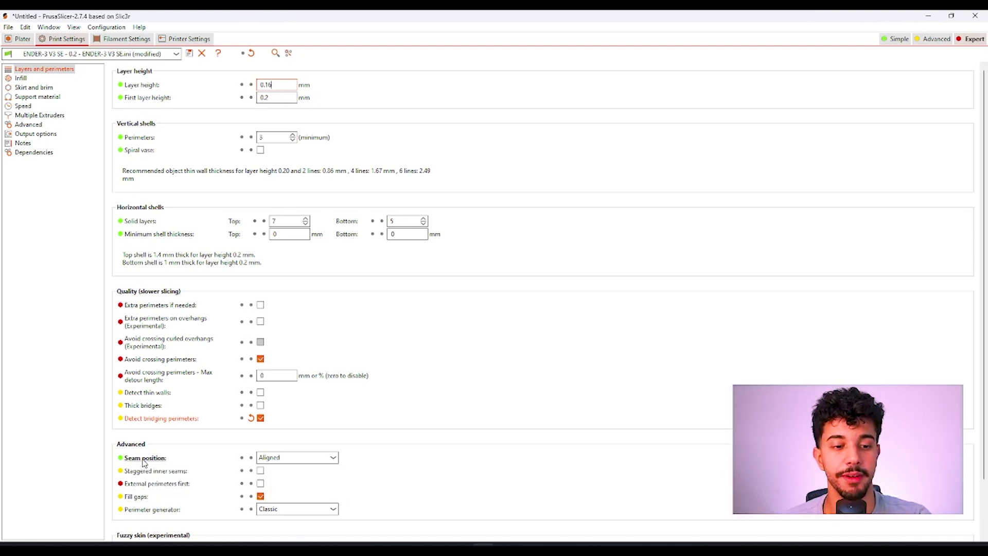
{"action": "mouse_move", "coordinate": [138, 462]}
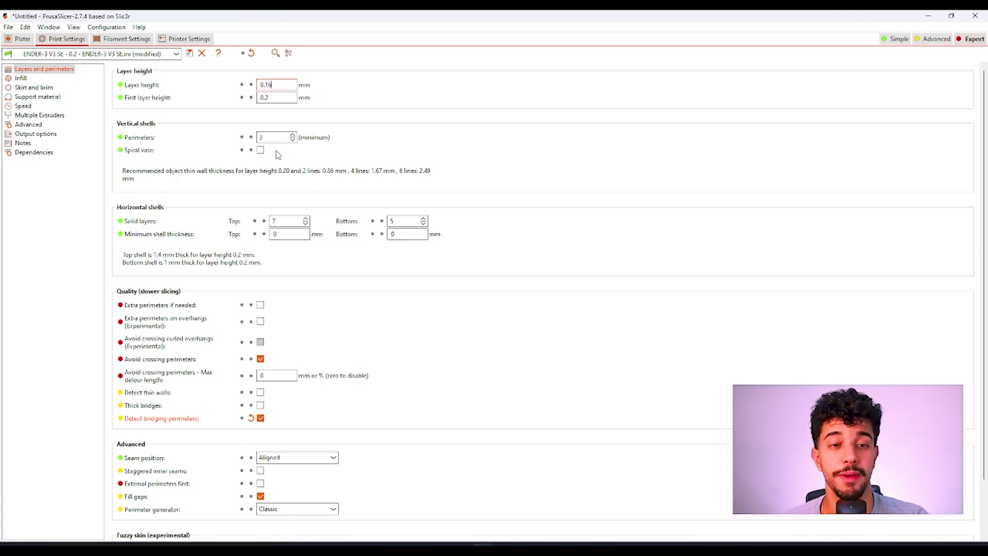
{"action": "mouse_move", "coordinate": [262, 157]}
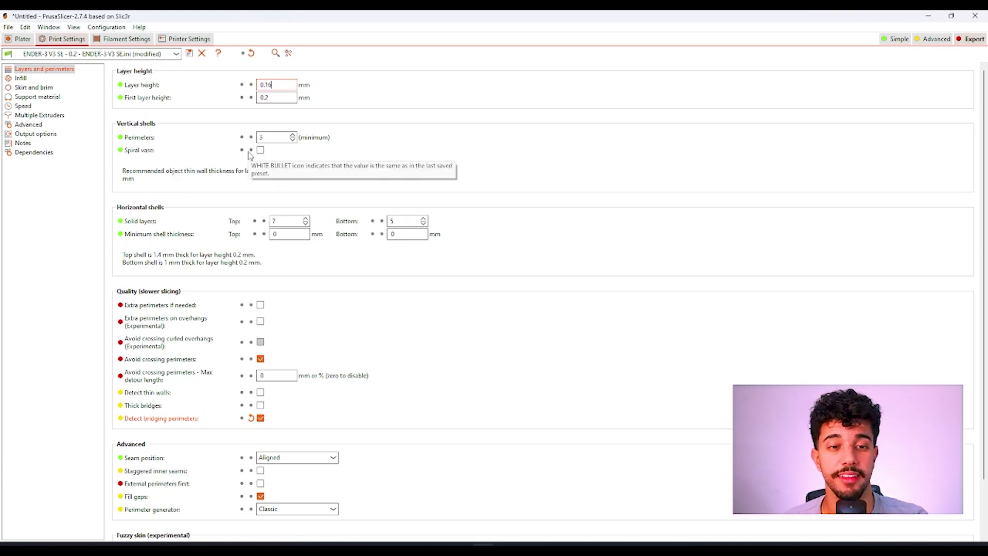
- Change the Infill fill density from 5% to 15%
{"action": "left_click", "coordinate": [21, 78]}
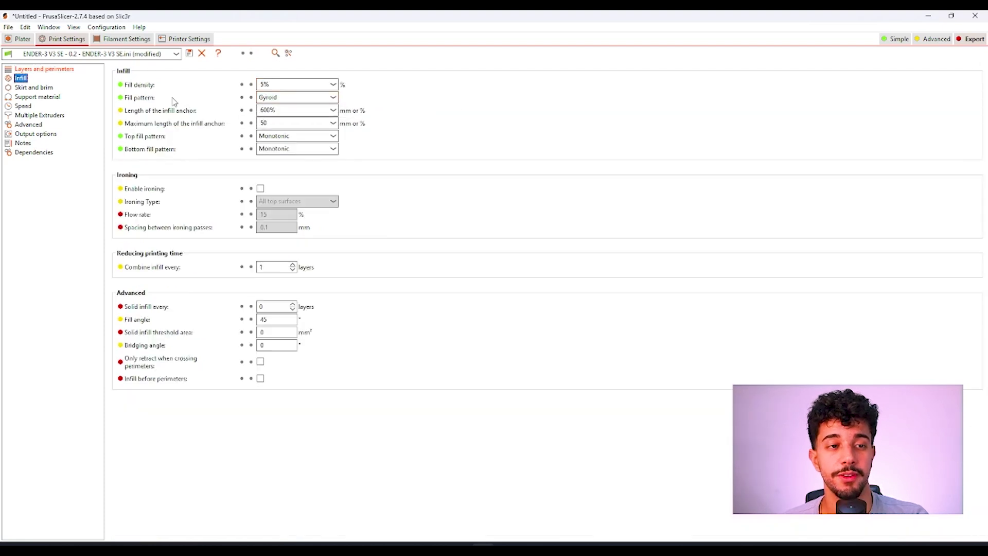
{"action": "left_click", "coordinate": [261, 84]}
{"action": "type", "text": "1"}
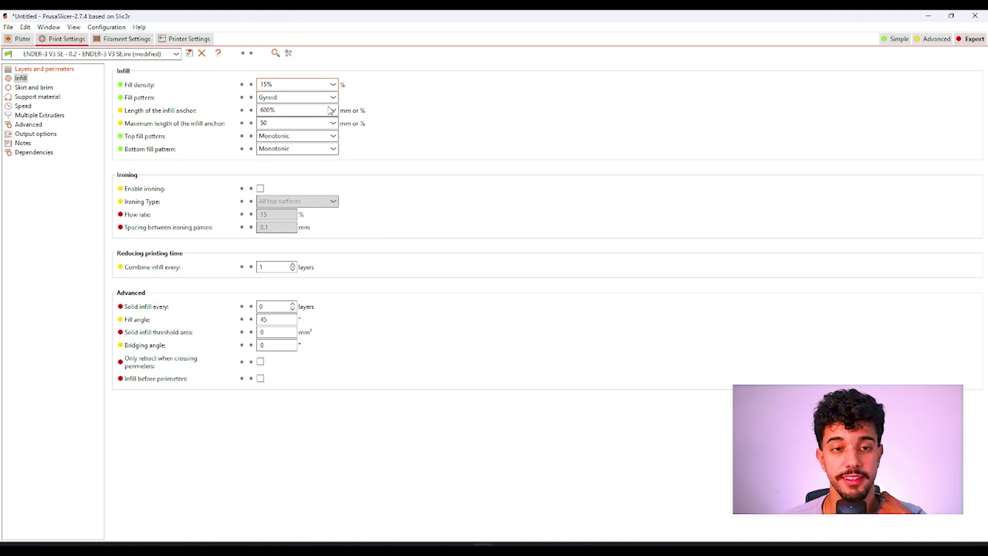
{"action": "mouse_move", "coordinate": [302, 105]}
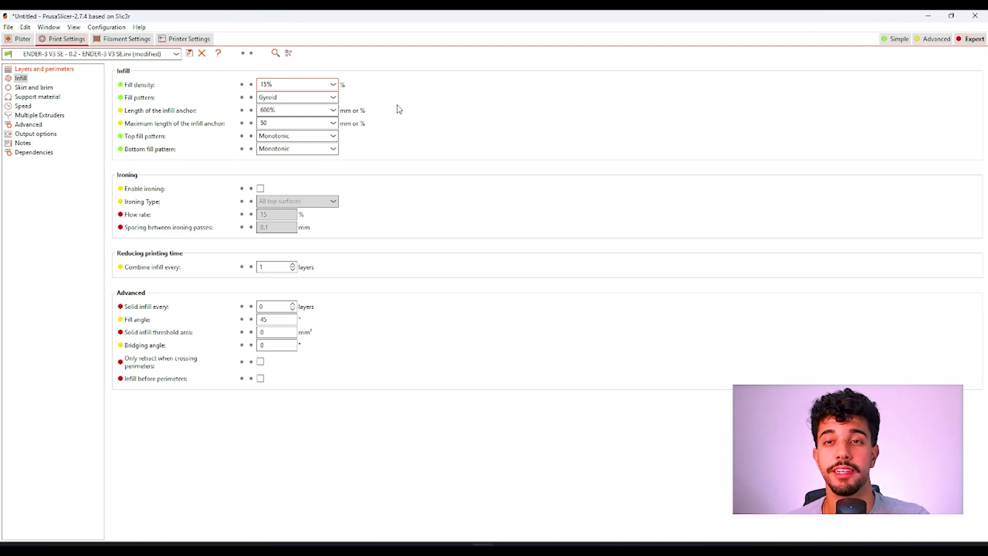
{"action": "left_click", "coordinate": [32, 89]}
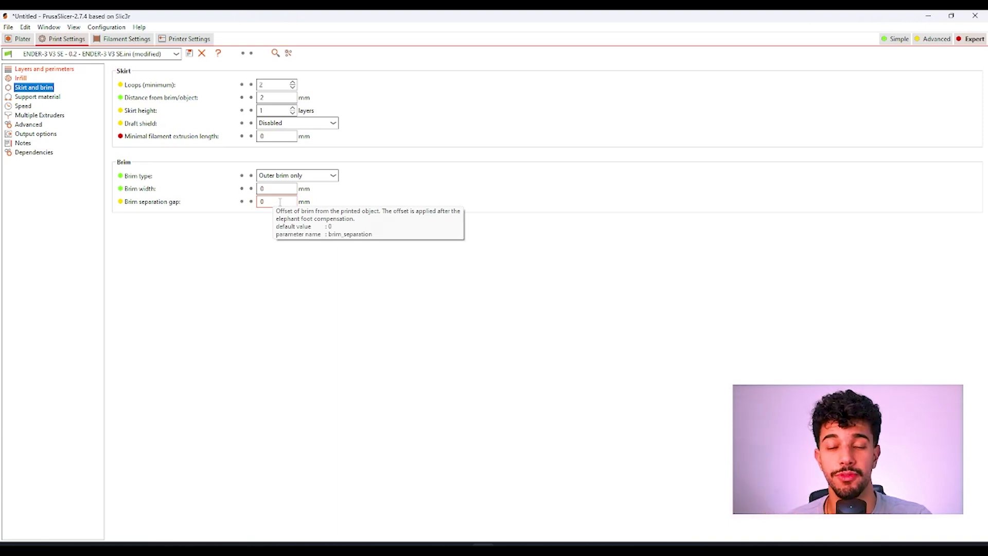
- Review the skirt and brim settings (2 loops, outer brim only) and move to Support material
{"action": "key", "text": "Down"}
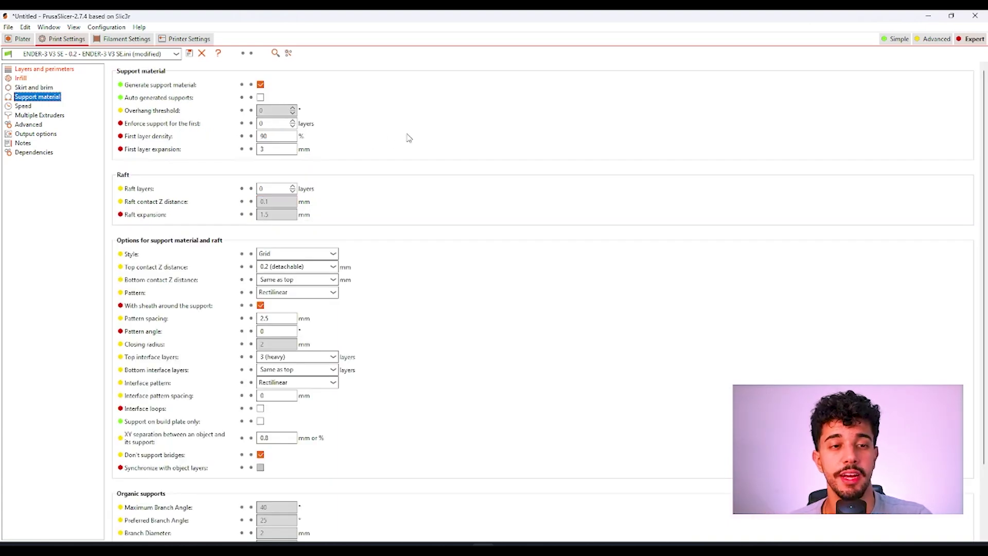
- Uncheck Generate support material and go to the Speed settings
{"action": "left_click", "coordinate": [260, 84]}
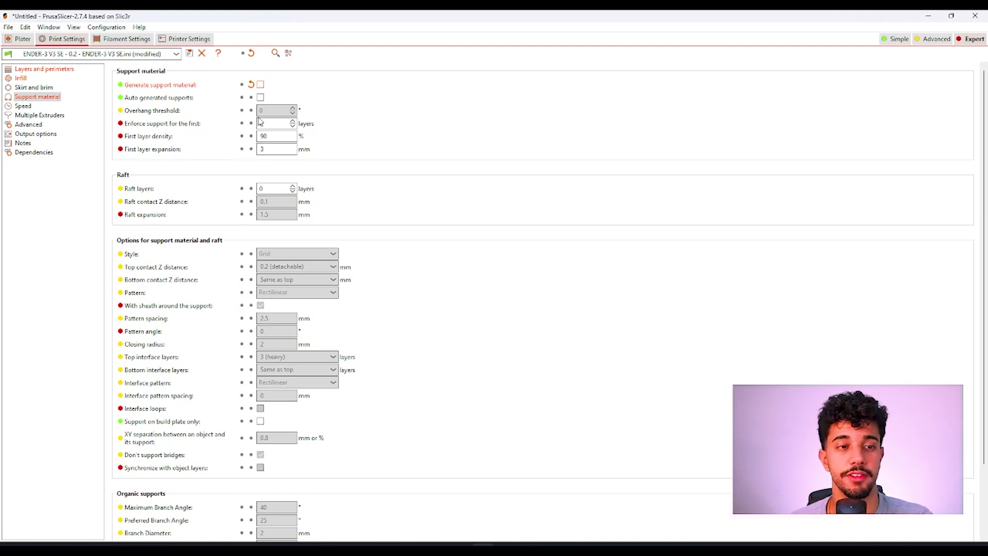
{"action": "left_click", "coordinate": [24, 106]}
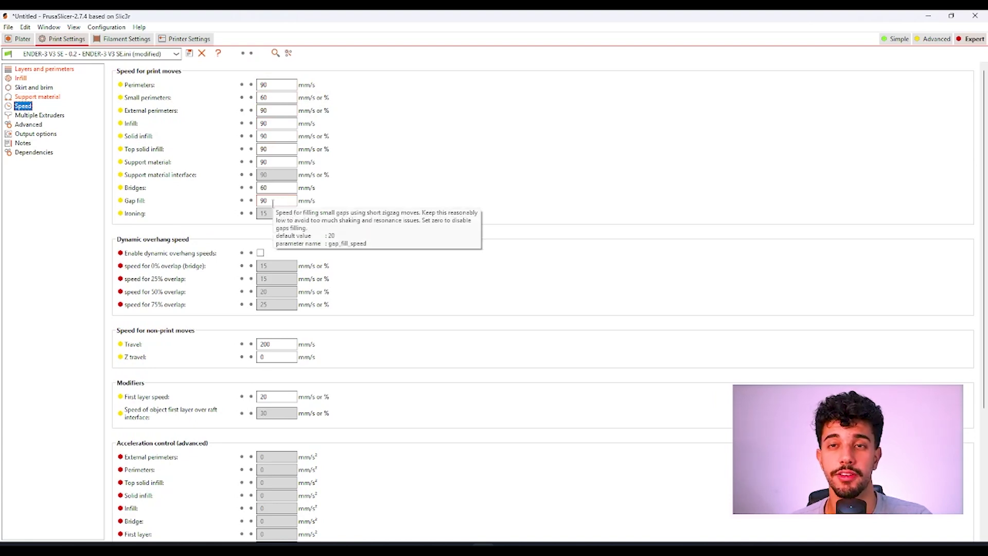
- Set the perimeter, small perimeter and external perimeter speeds to 50 mm/s
{"action": "double_click", "coordinate": [277, 87]}
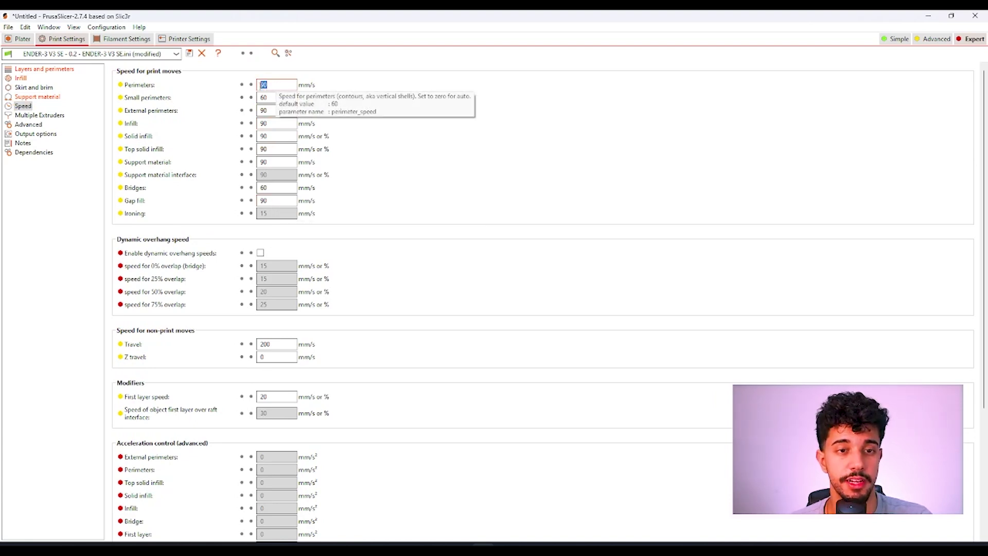
{"action": "key", "text": "BackSpace"}
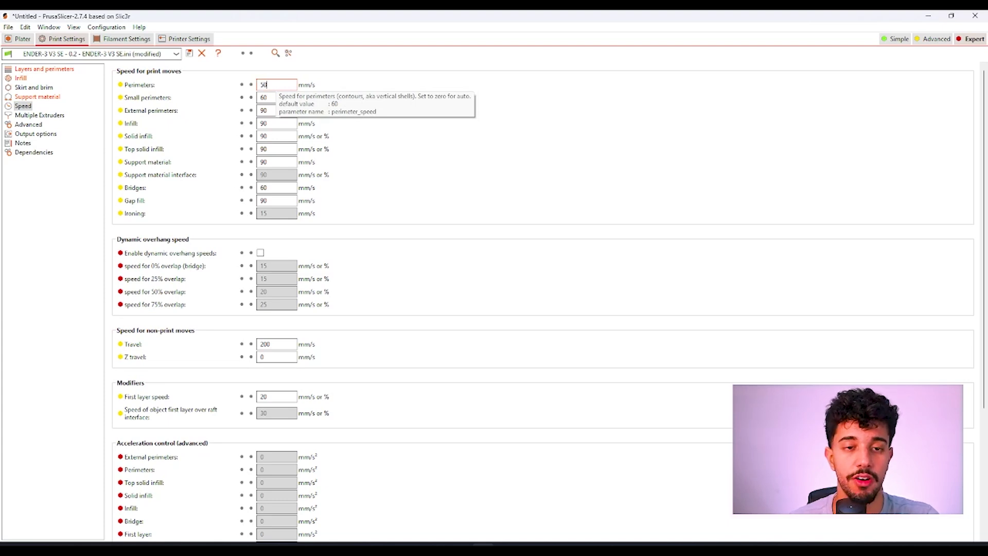
{"action": "double_click", "coordinate": [271, 98]}
{"action": "key", "text": "BackSpace"}
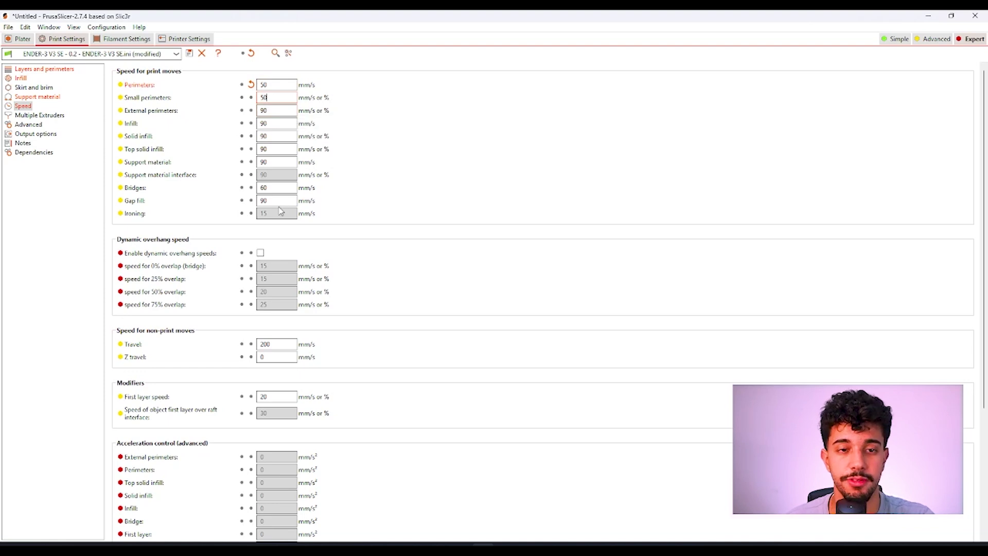
{"action": "double_click", "coordinate": [260, 111]}
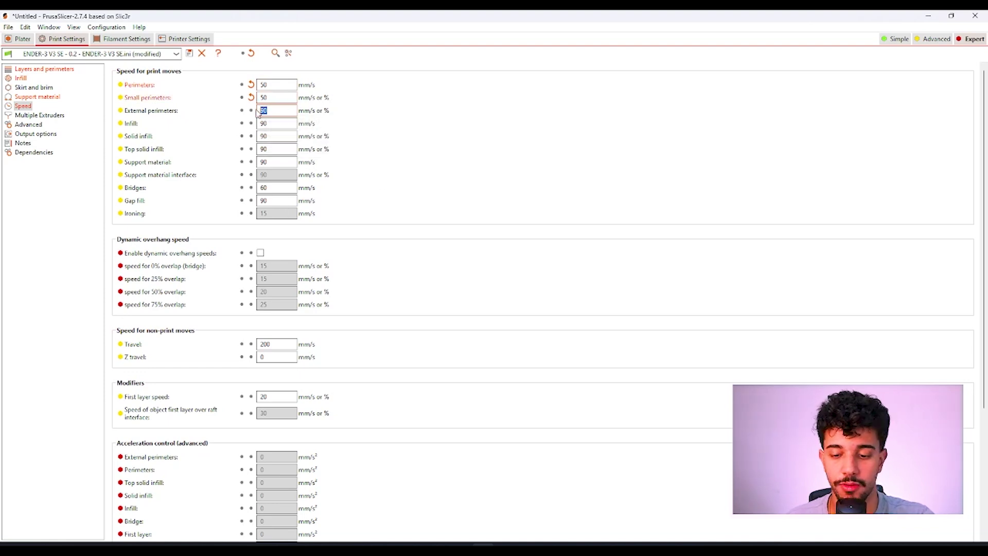
{"action": "type", "text": "50"}
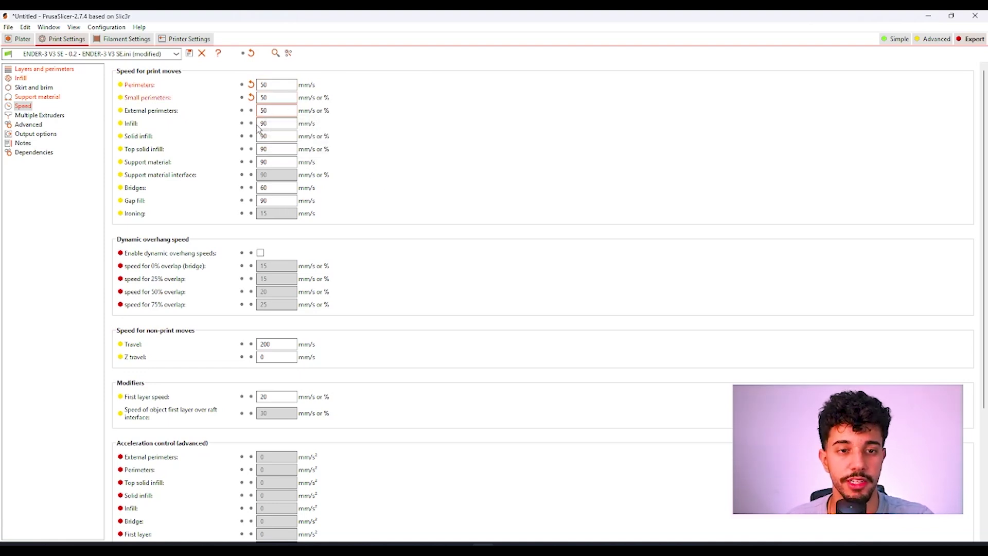
- Set infill, solid infill and top solid infill speeds to 50 mm/s and return to the Plater
{"action": "double_click", "coordinate": [260, 124]}
{"action": "type", "text": "5"}
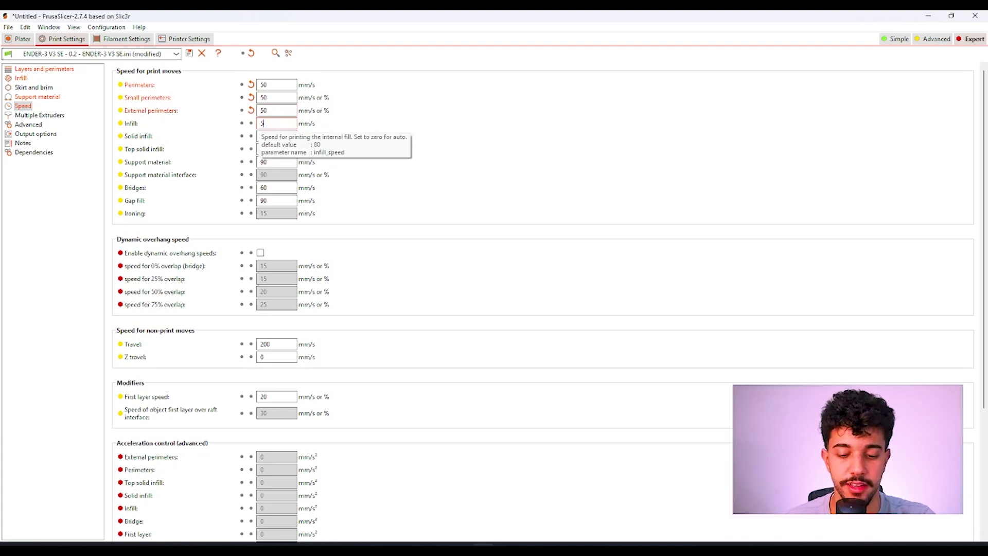
{"action": "type", "text": "0"}
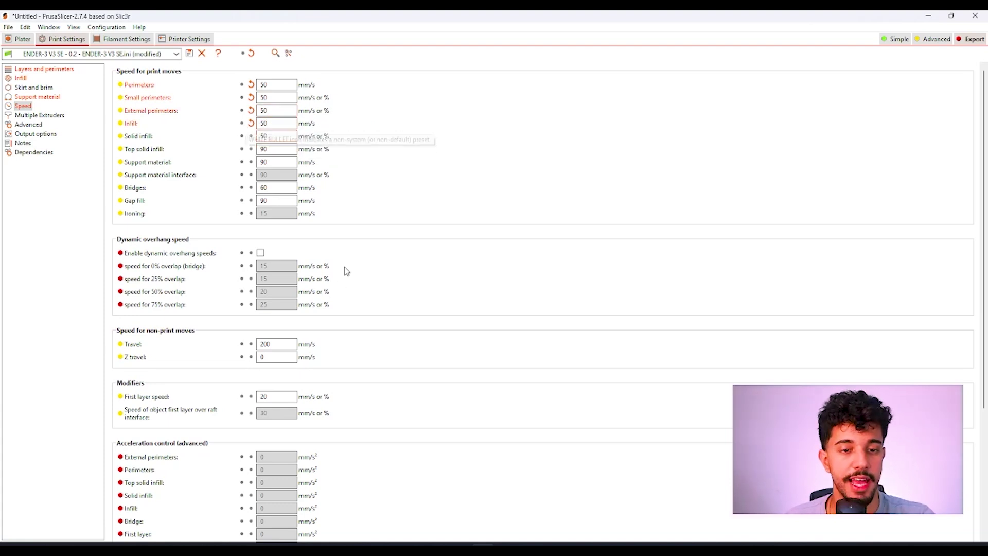
{"action": "left_click", "coordinate": [268, 149]}
{"action": "double_click", "coordinate": [262, 149]}
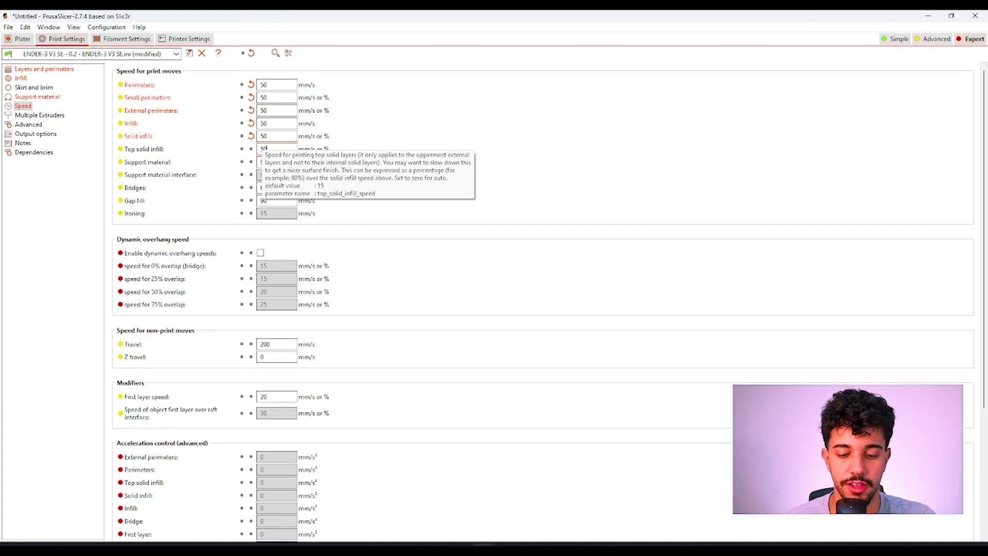
{"action": "type", "text": "50"}
{"action": "mouse_move", "coordinate": [155, 403]}
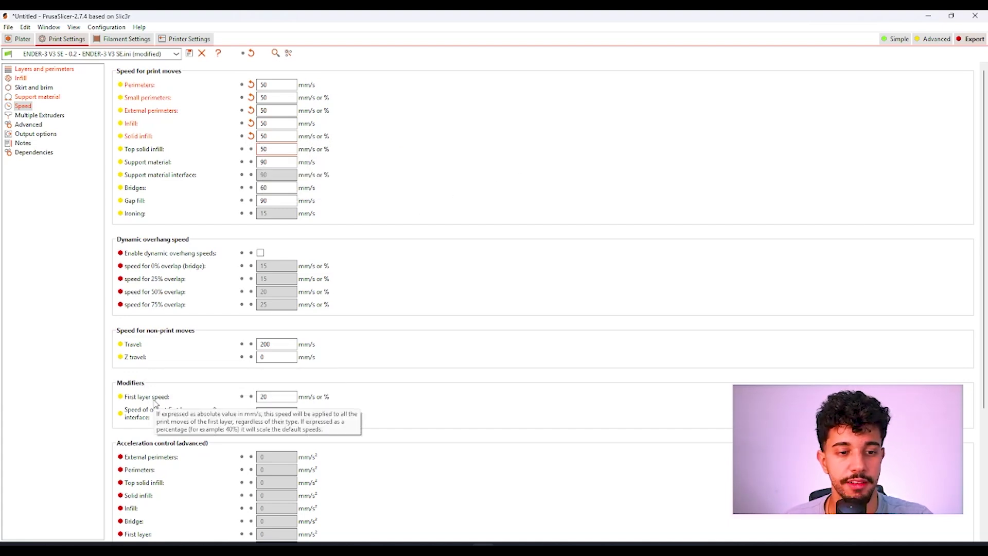
{"action": "mouse_move", "coordinate": [283, 397]}
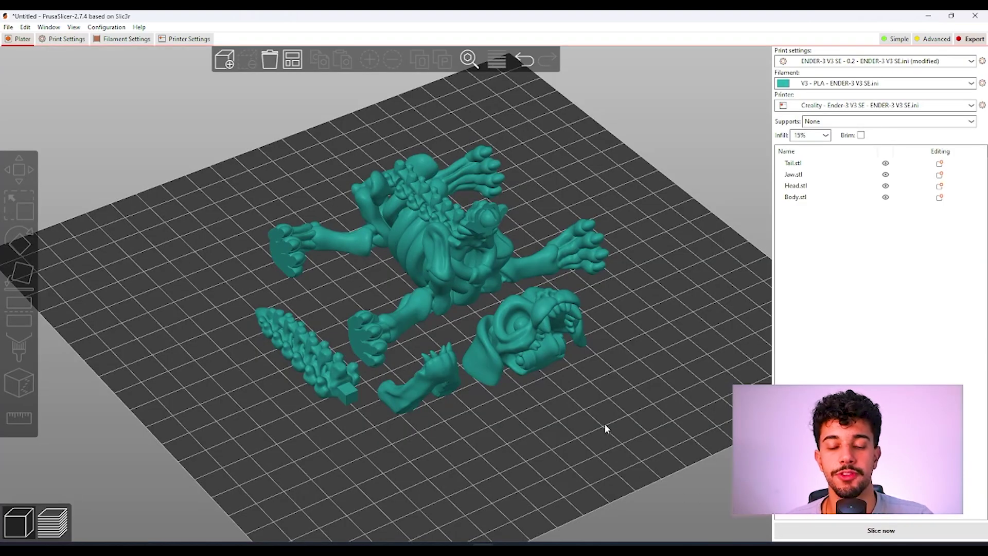
{"action": "left_click_drag", "start_coordinate": [605, 425], "coordinate": [613, 433]}
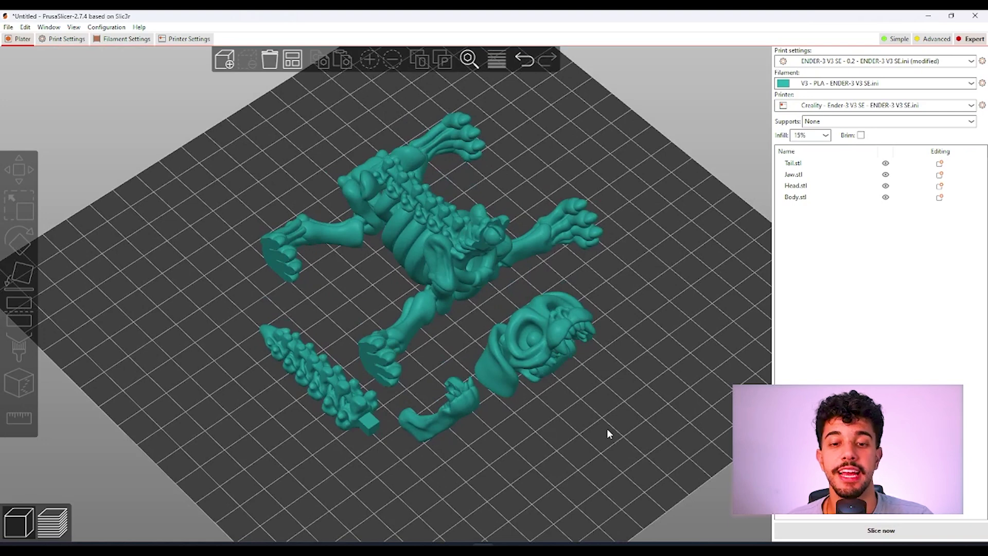
- Slice the parts (7h2m, 43.69 g) and inspect the sliced head in the preview
{"action": "left_click", "coordinate": [881, 530]}
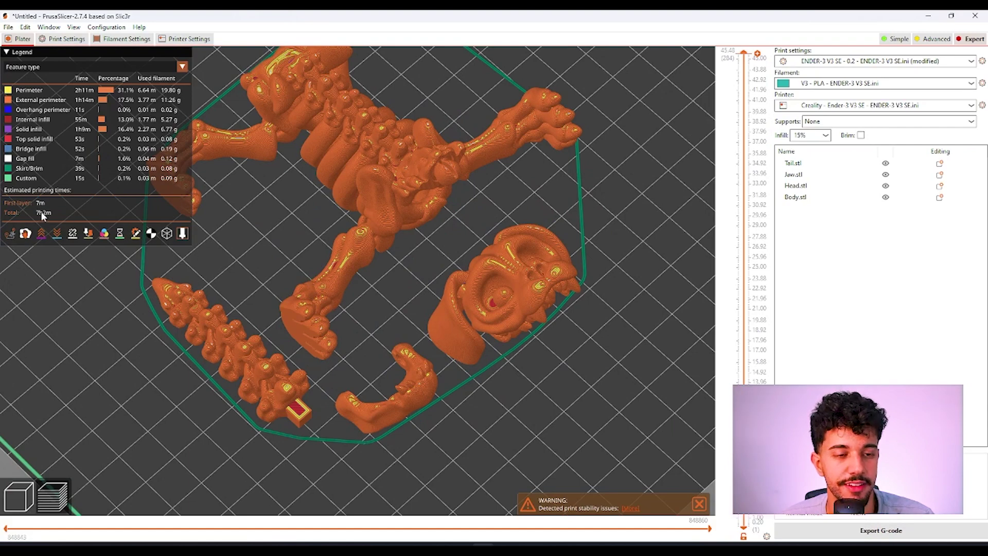
{"action": "left_click_drag", "start_coordinate": [399, 233], "coordinate": [595, 405]}
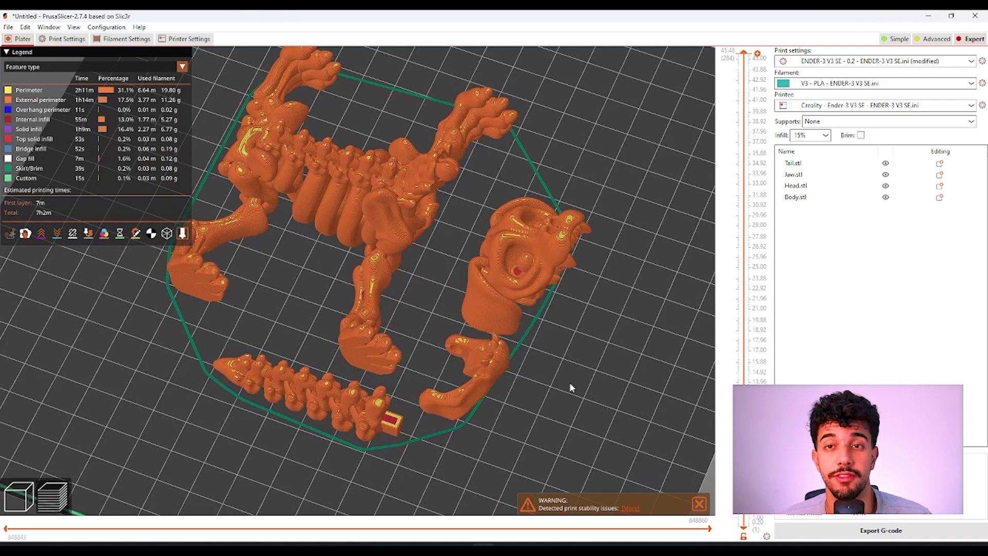
{"action": "scroll", "coordinate": [593, 332], "scroll_direction": "up", "scroll_amount": 5}
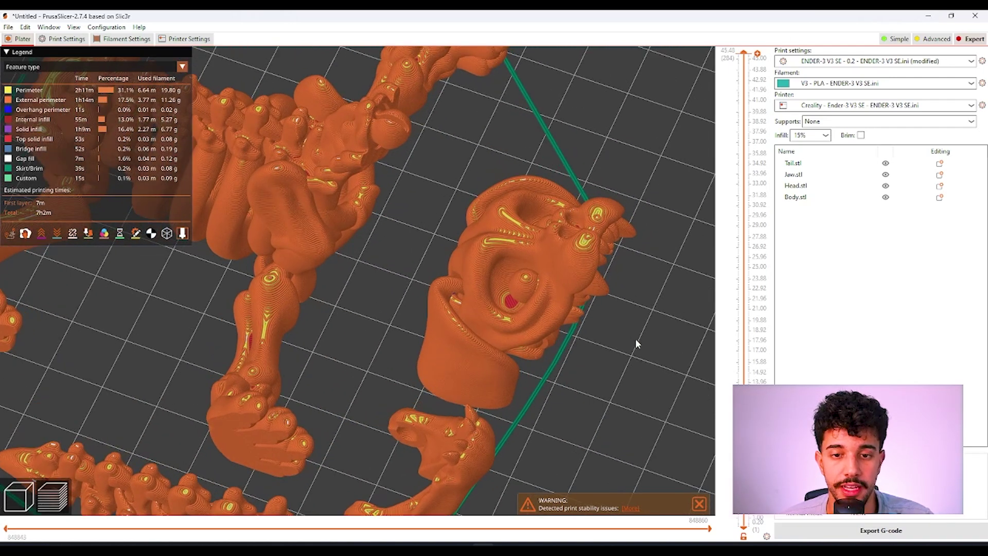
{"action": "left_click_drag", "start_coordinate": [635, 339], "coordinate": [483, 298]}
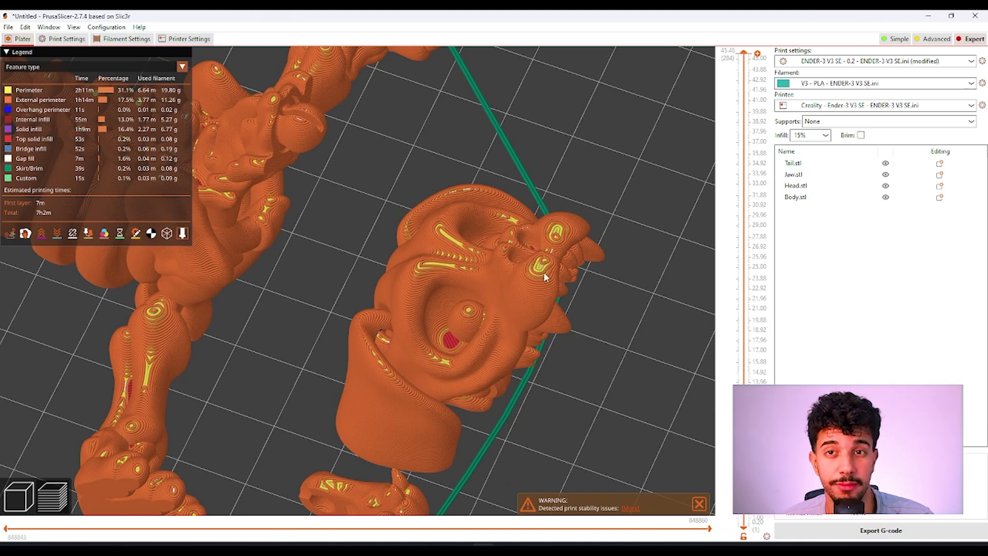
{"action": "scroll", "coordinate": [600, 375], "scroll_direction": "down", "scroll_amount": 1}
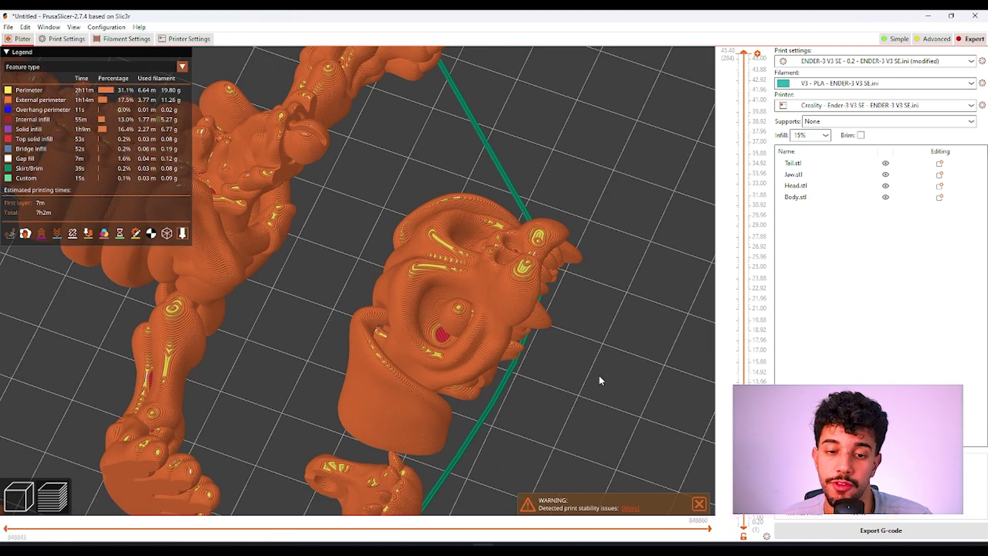
{"action": "left_click_drag", "start_coordinate": [599, 376], "coordinate": [580, 344]}
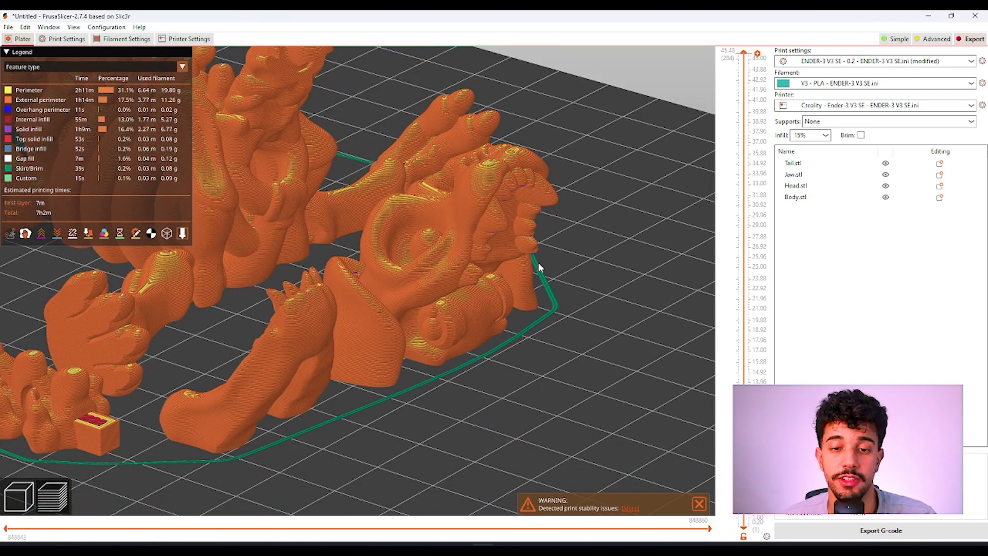
{"action": "left_click_drag", "start_coordinate": [538, 261], "coordinate": [485, 301]}
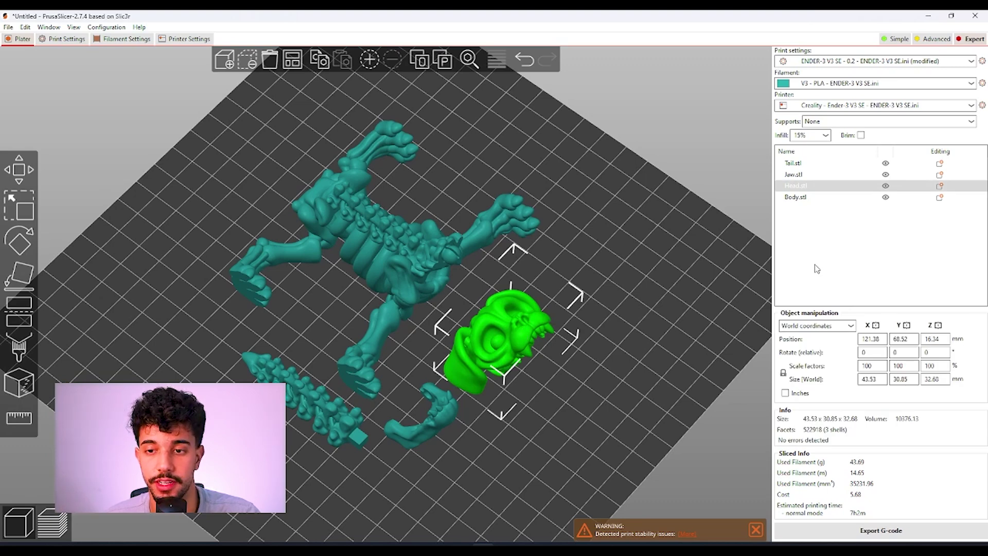
- Add an Ironing settings group with ironing enabled to Head.stl in the object list
{"action": "right_click", "coordinate": [828, 191]}
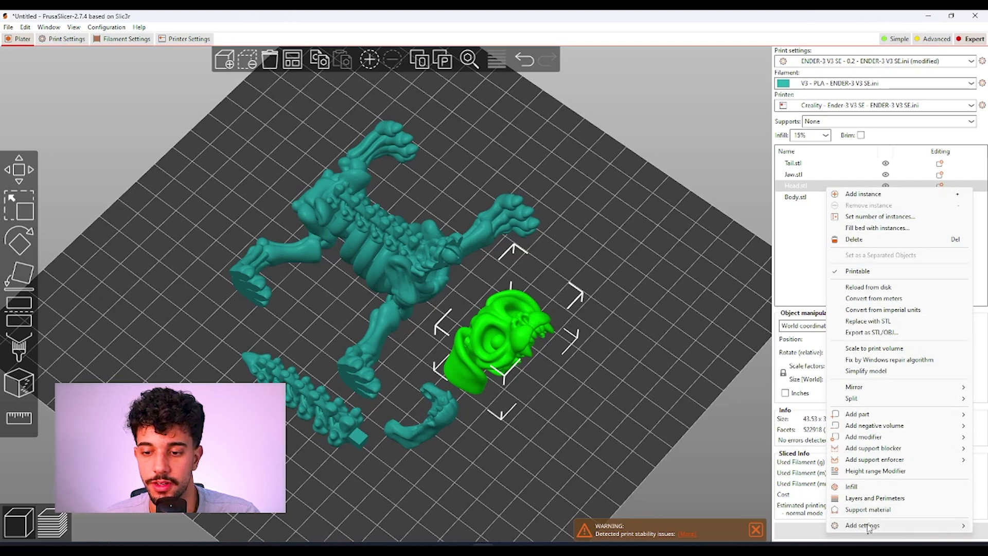
{"action": "mouse_move", "coordinate": [842, 522]}
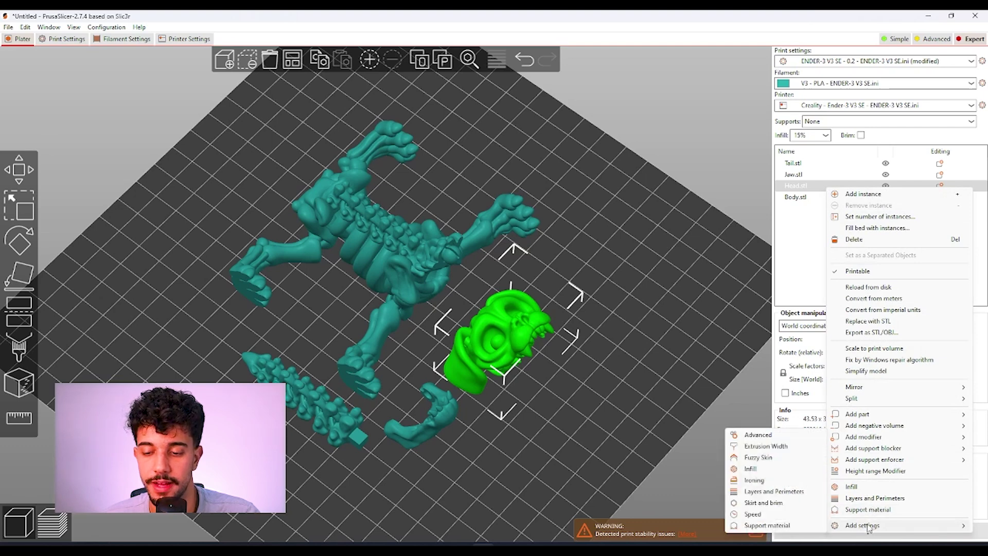
{"action": "left_click", "coordinate": [753, 481]}
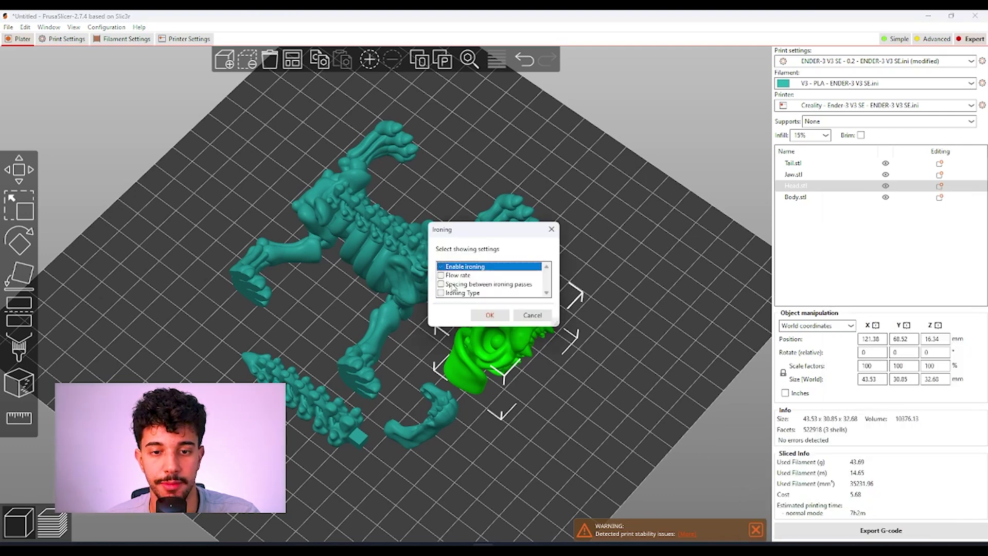
{"action": "left_click", "coordinate": [502, 315]}
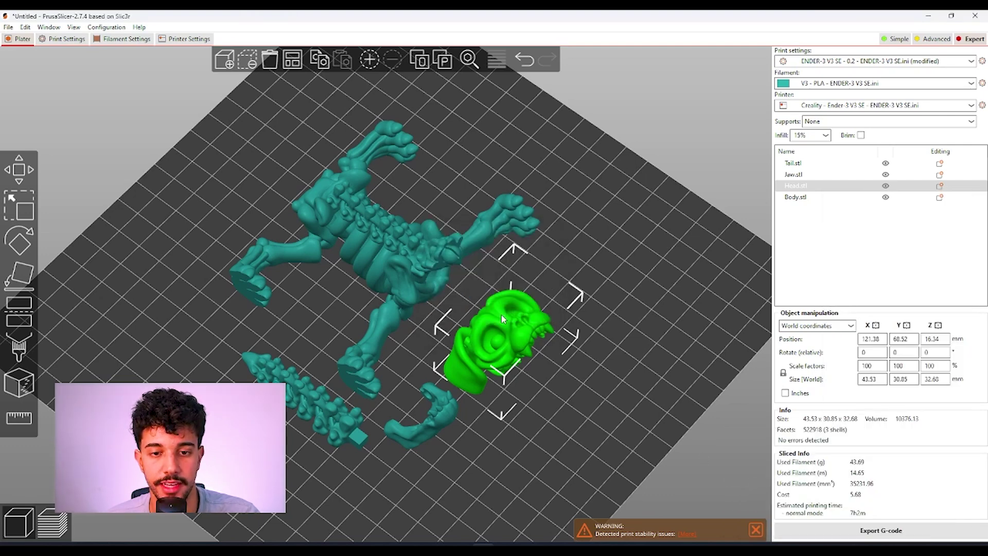
{"action": "left_click", "coordinate": [652, 366]}
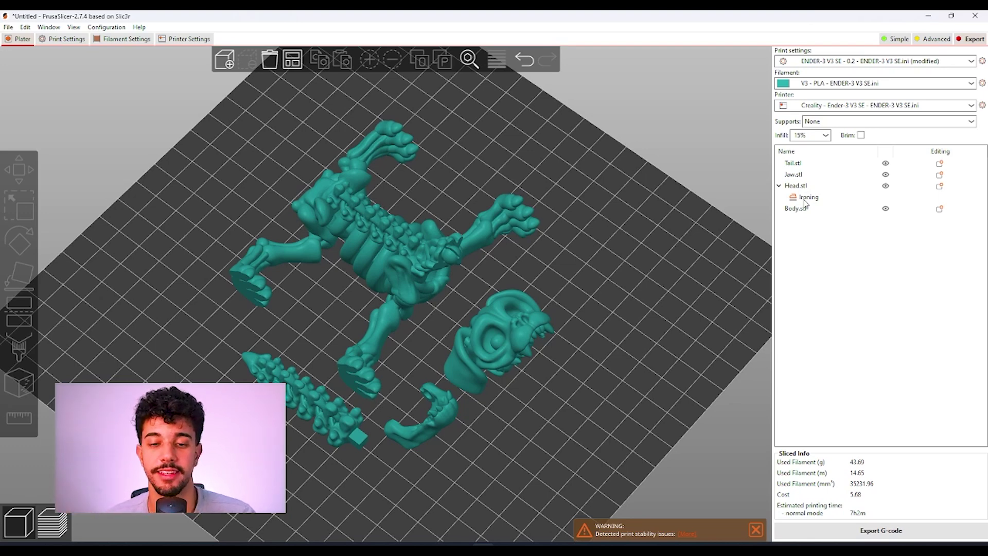
- Select the Head model on the bed to bring up the planter and cube top-surface preview
{"action": "left_click", "coordinate": [497, 304]}
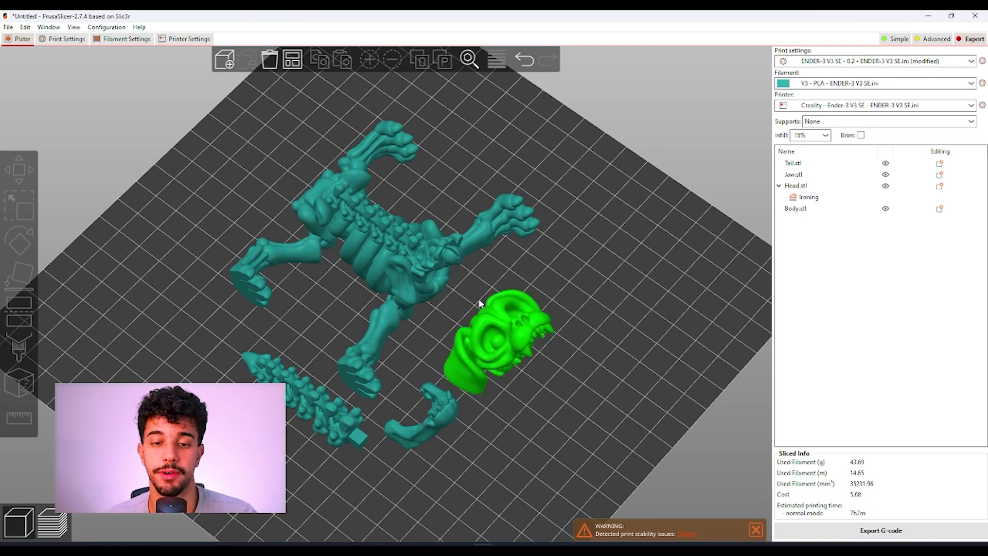